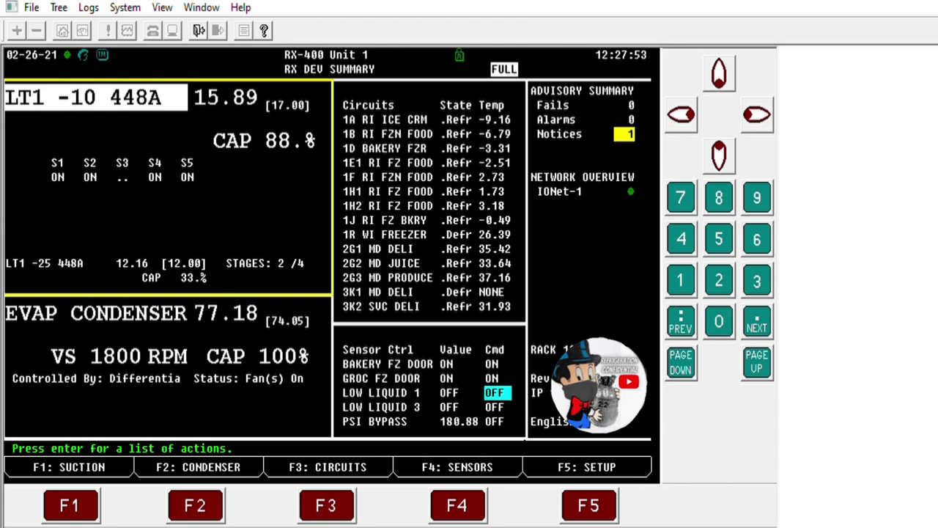
Bring up the Main Menu over Unit 1's RX device summary.
{"action": "key", "text": "F1"}
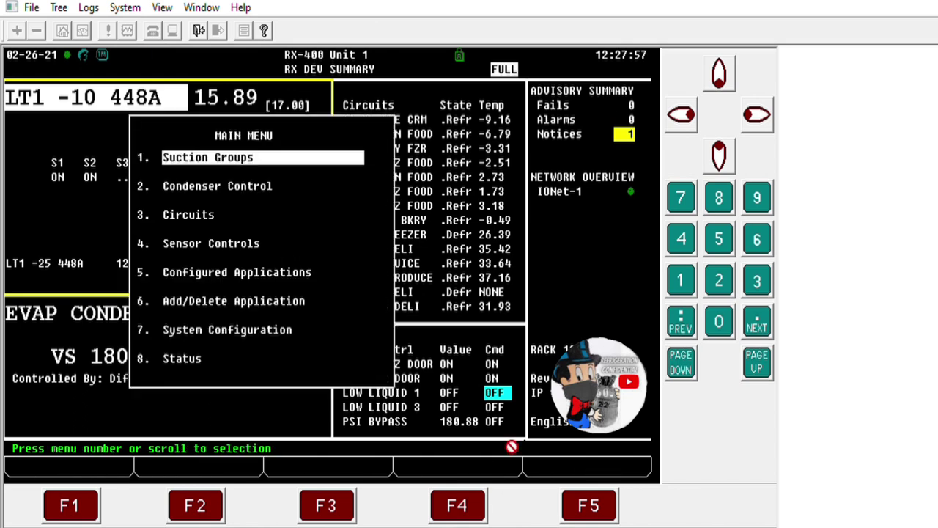
Choose Configured Applications item 54, Analog Combiners, and view the MAX DISCH PSI combiner status.
{"action": "left_click", "coordinate": [720, 236]}
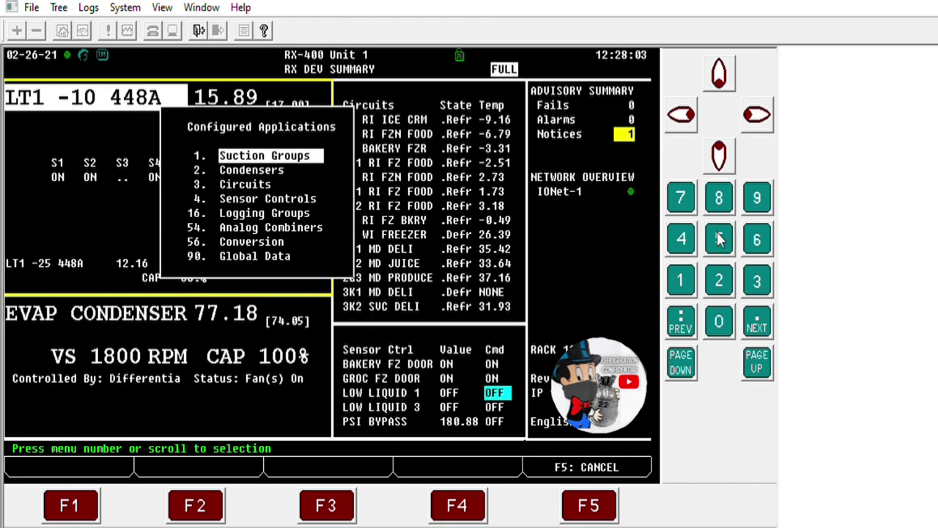
{"action": "left_click", "coordinate": [720, 238]}
{"action": "left_click", "coordinate": [681, 239]}
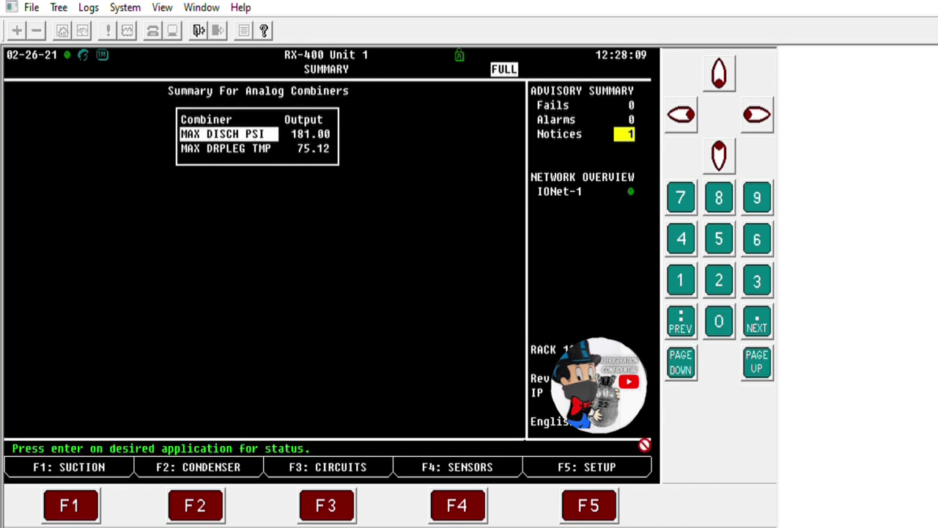
{"action": "key", "text": "Return"}
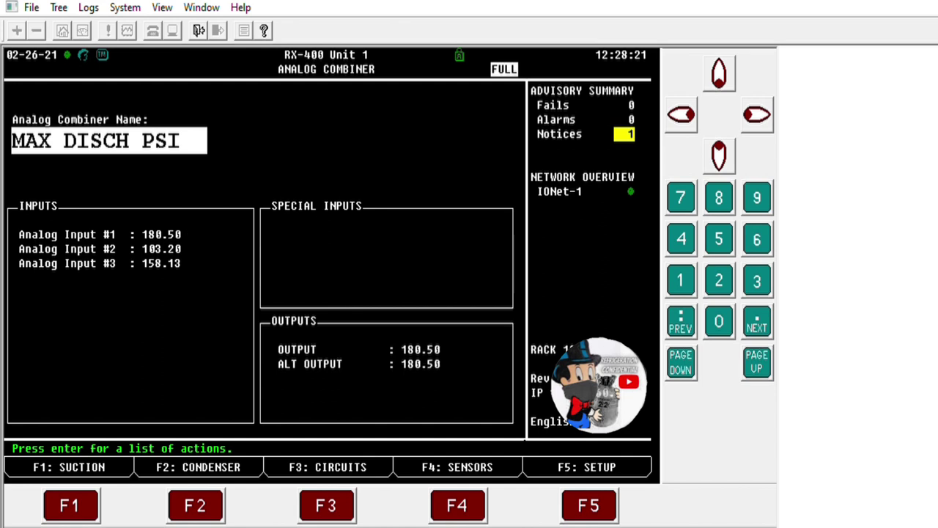
Check MAX DISCH PSI's Comb Ins tab, where input 3 is Global Data SPARE ANLG1 OUT.
{"action": "left_click", "coordinate": [588, 504]}
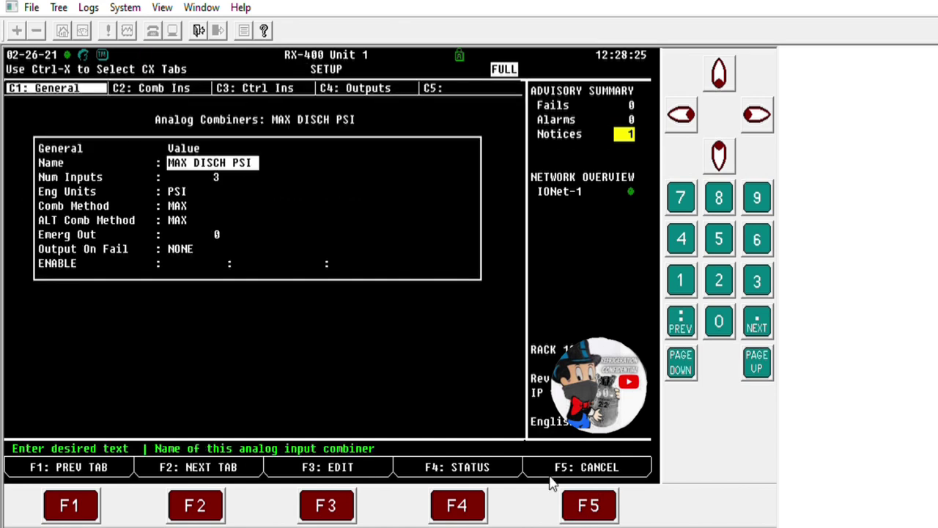
{"action": "left_click", "coordinate": [195, 504]}
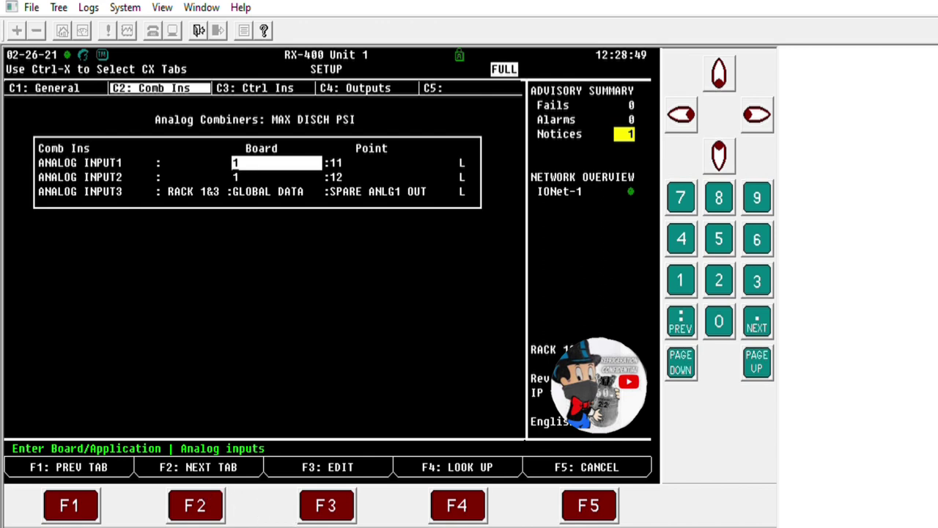
{"action": "key", "text": "alt+m"}
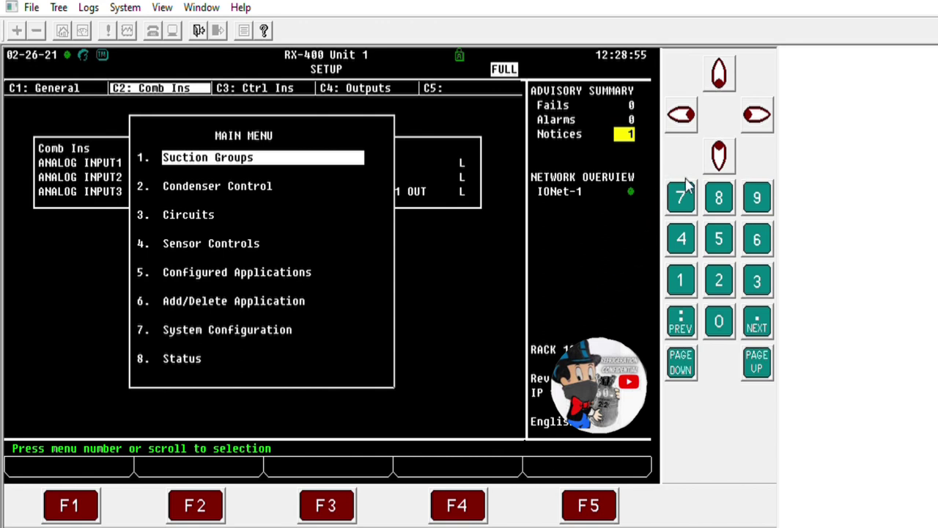
Go to System Configuration in Unit 1's Main Menu.
{"action": "key", "text": "Down"}
{"action": "key", "text": "Down"}
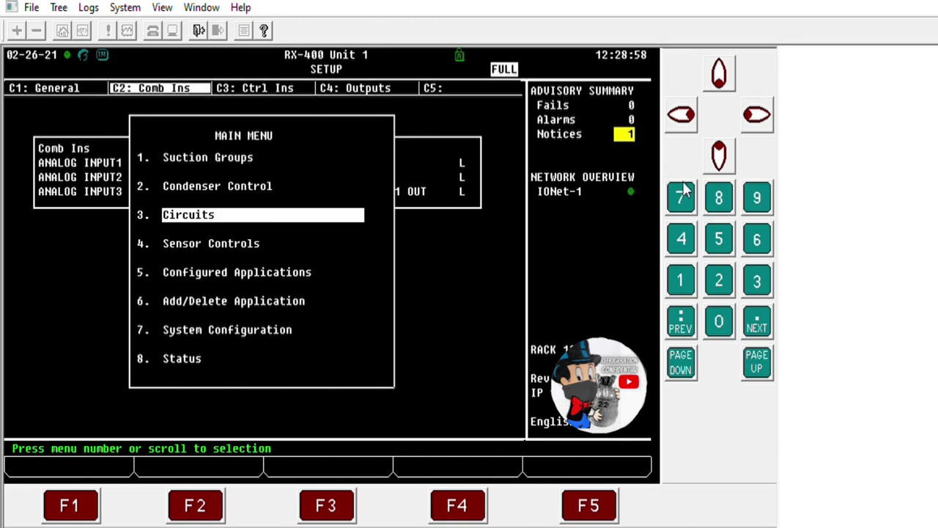
{"action": "key", "text": "Down"}
{"action": "key", "text": "Down"}
{"action": "key", "text": "Down"}
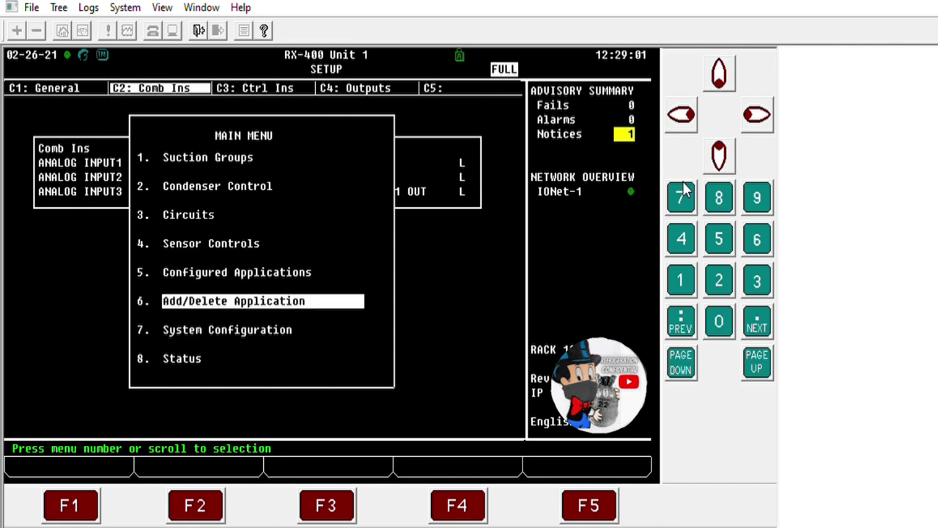
{"action": "key", "text": "Down"}
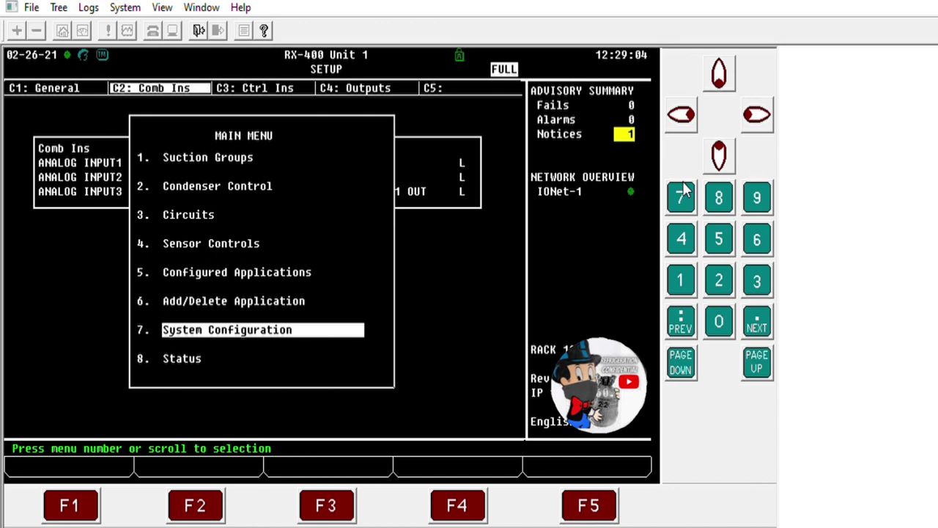
{"action": "key", "text": "Return"}
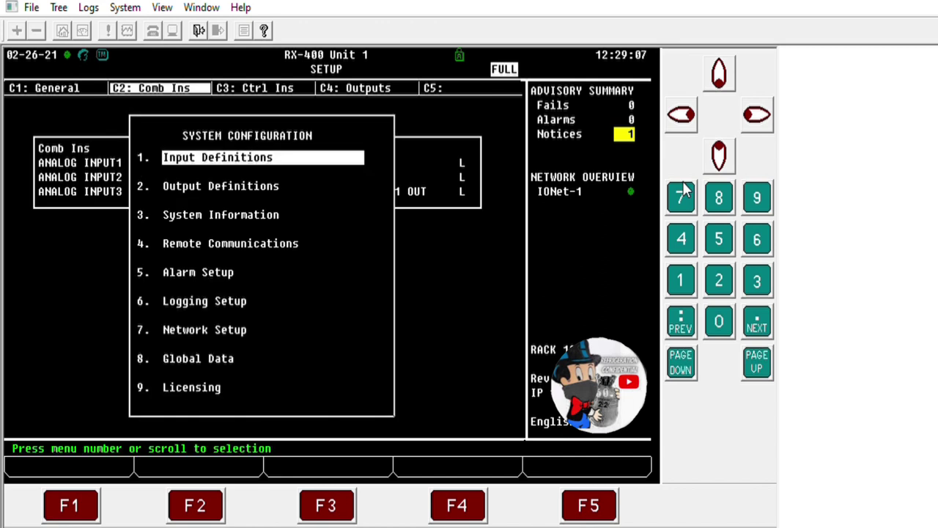
Show Global Data with SPARE ANLG1 OUT at 165.88 and enter its setup.
{"action": "key", "text": "Down"}
{"action": "key", "text": "Down"}
{"action": "key", "text": "Down"}
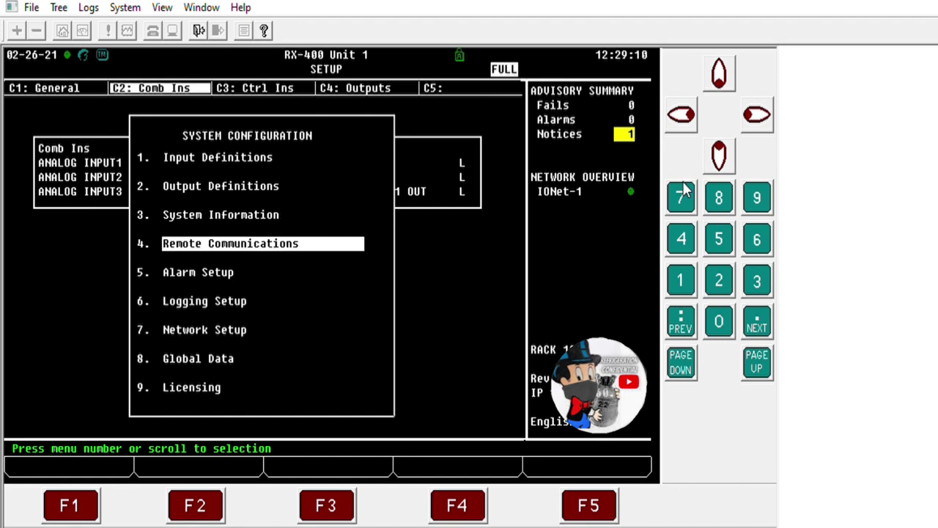
{"action": "key", "text": "Down"}
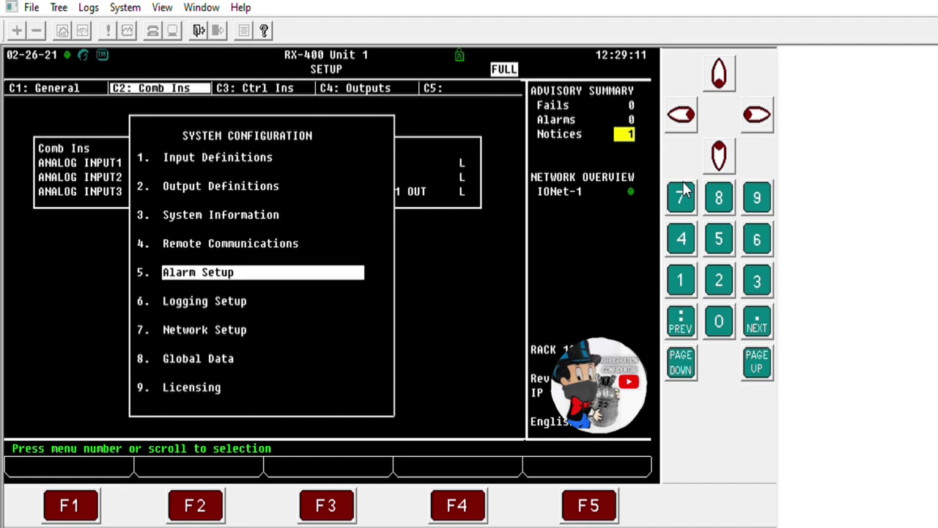
{"action": "key", "text": "Down"}
{"action": "key", "text": "Down"}
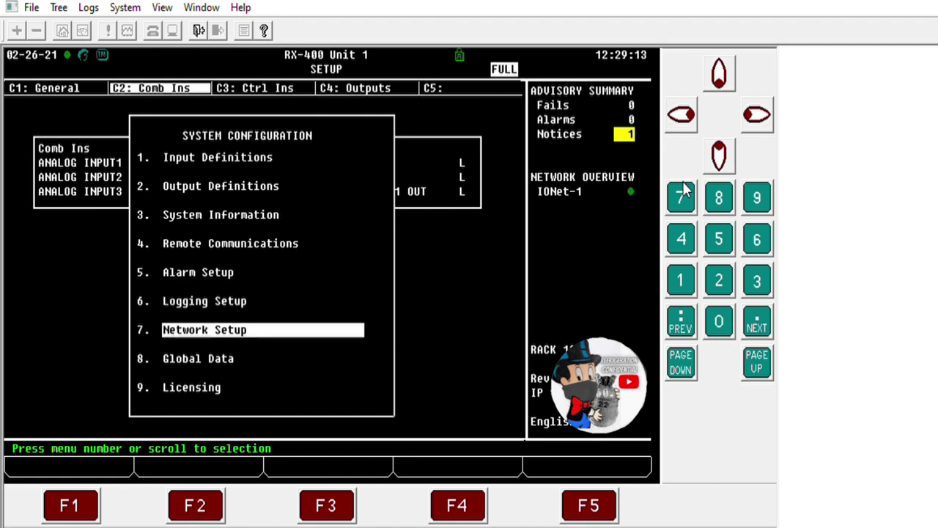
{"action": "key", "text": "Down"}
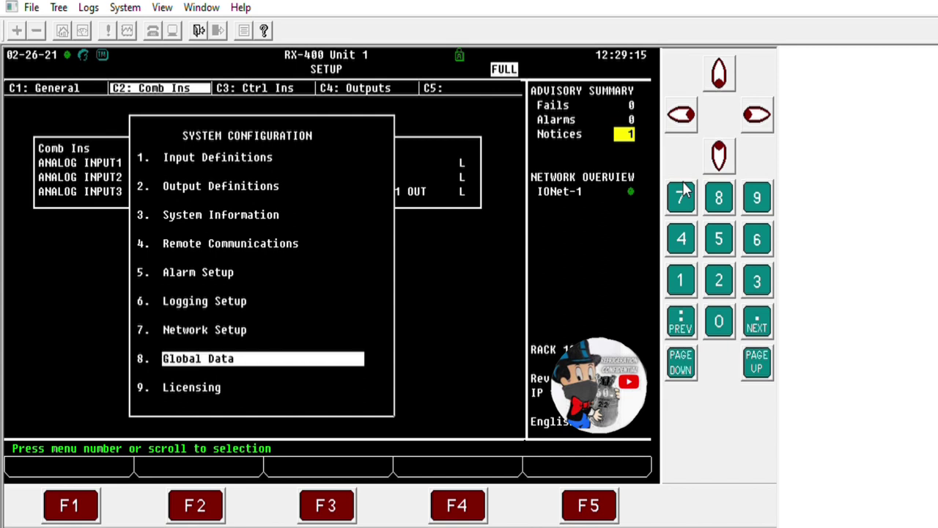
{"action": "key", "text": "Return"}
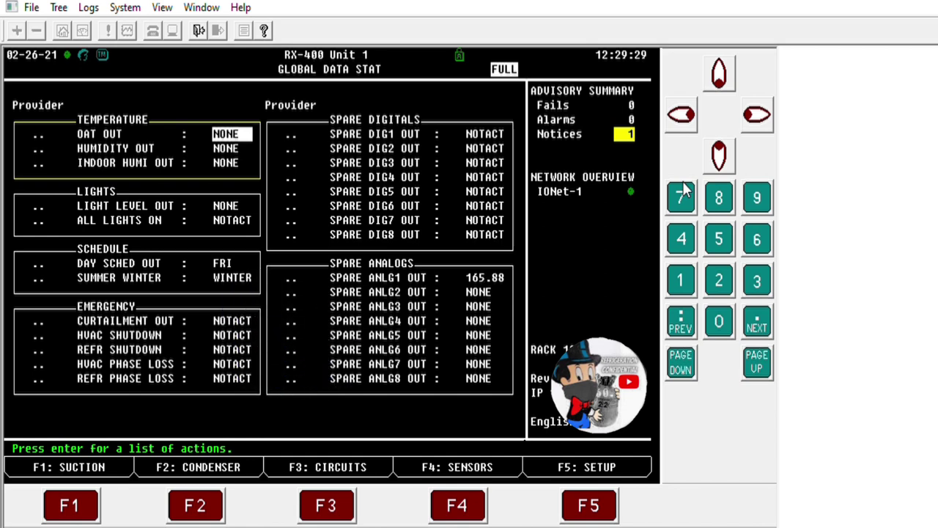
{"action": "left_click", "coordinate": [601, 495]}
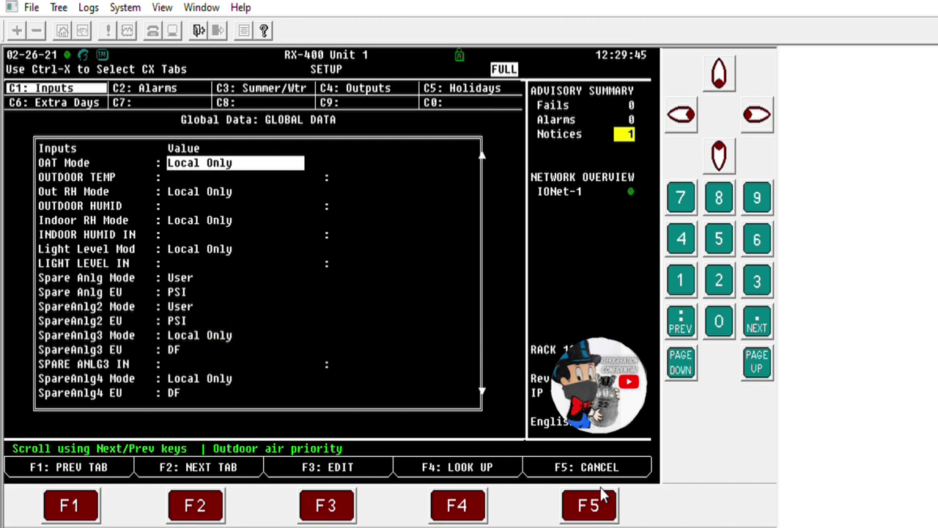
Confirm Unit 1's Global Data Spare Anlg Mode is User with PSI units.
{"action": "key", "text": "Down"}
{"action": "key", "text": "Down"}
{"action": "key", "text": "Down"}
{"action": "key", "text": "Down"}
{"action": "key", "text": "Down"}
{"action": "key", "text": "Down"}
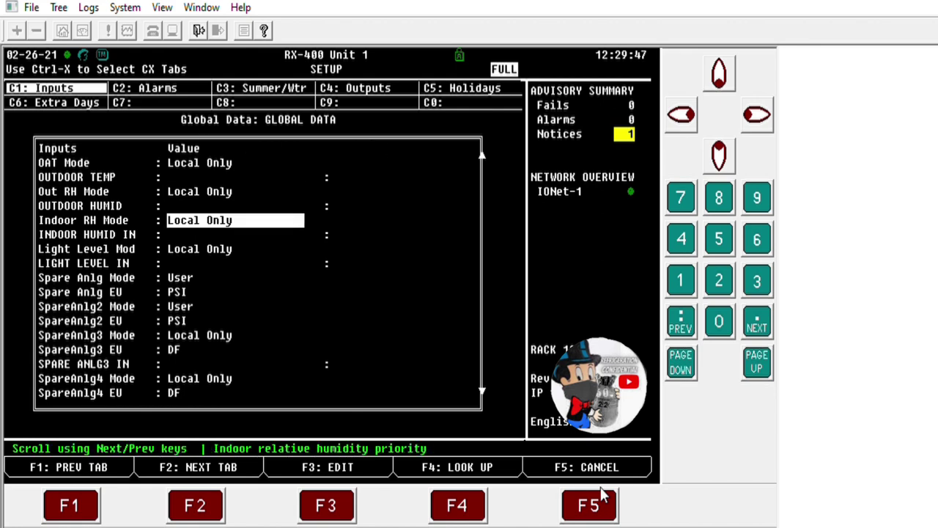
{"action": "key", "text": "Down"}
{"action": "key", "text": "Down"}
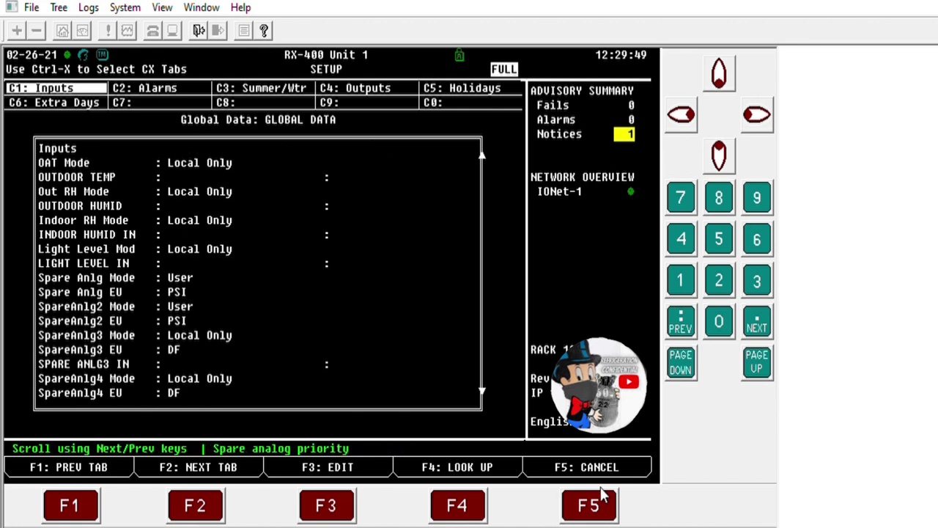
{"action": "key", "text": "Down"}
{"action": "key", "text": "Up"}
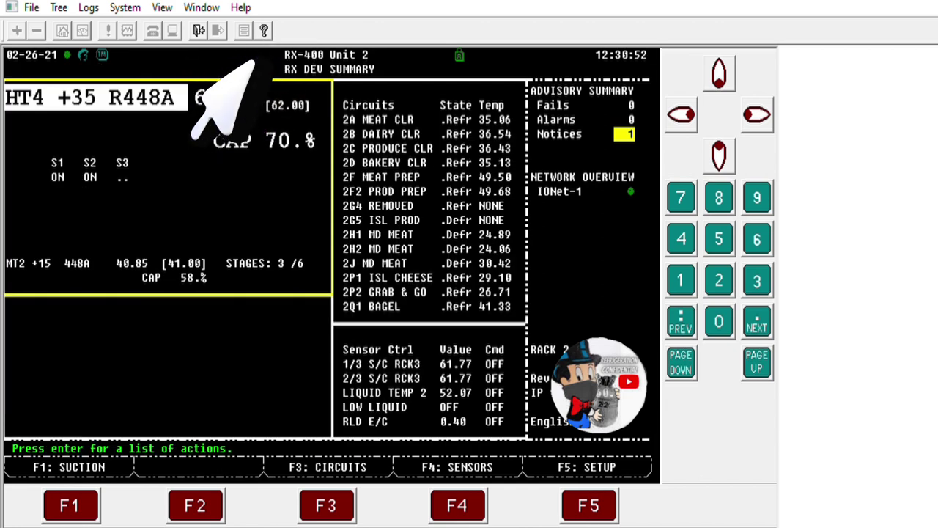
Go to System Configuration in Unit 2's Main Menu.
{"action": "key", "text": "Return"}
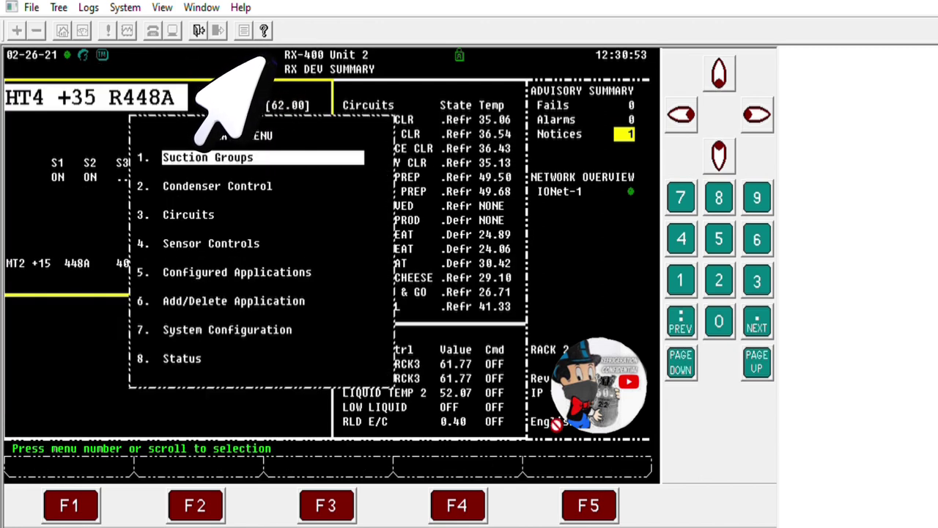
{"action": "key", "text": "Down"}
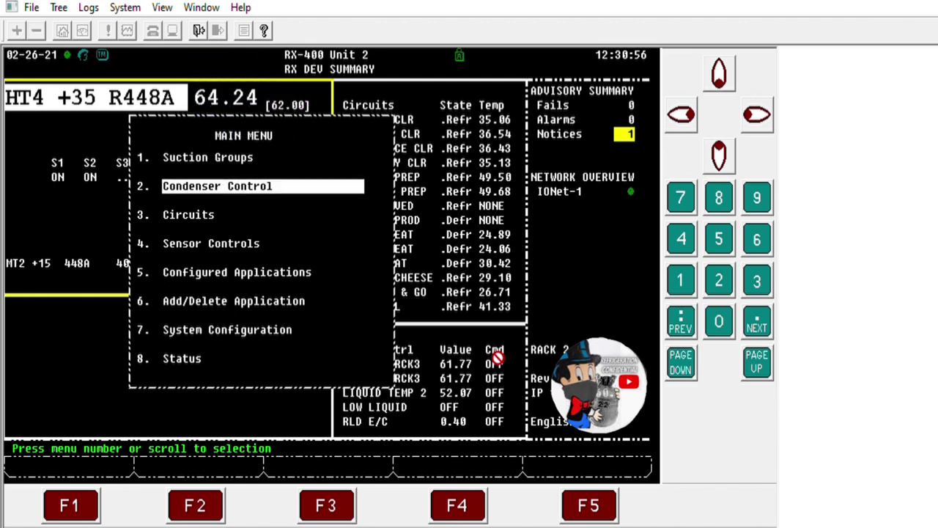
{"action": "key", "text": "Down"}
{"action": "key", "text": "Down"}
{"action": "key", "text": "Down"}
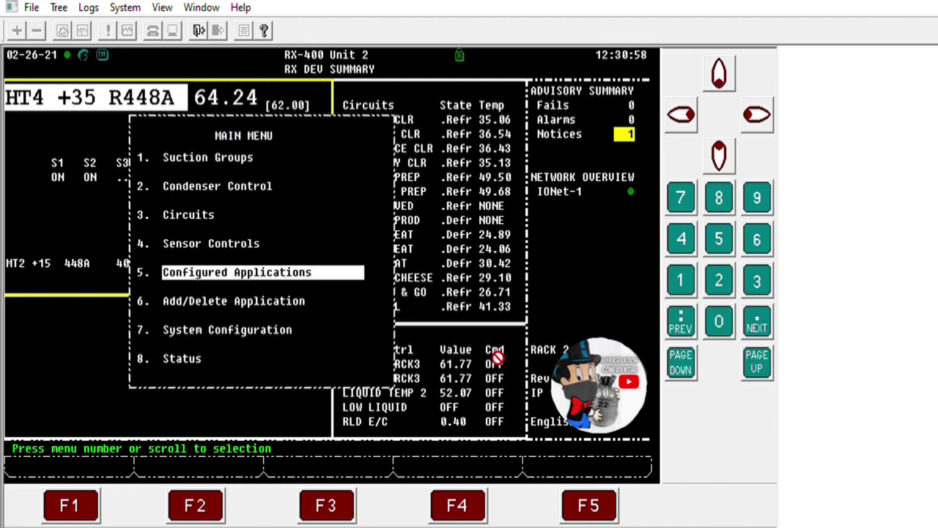
{"action": "key", "text": "Down"}
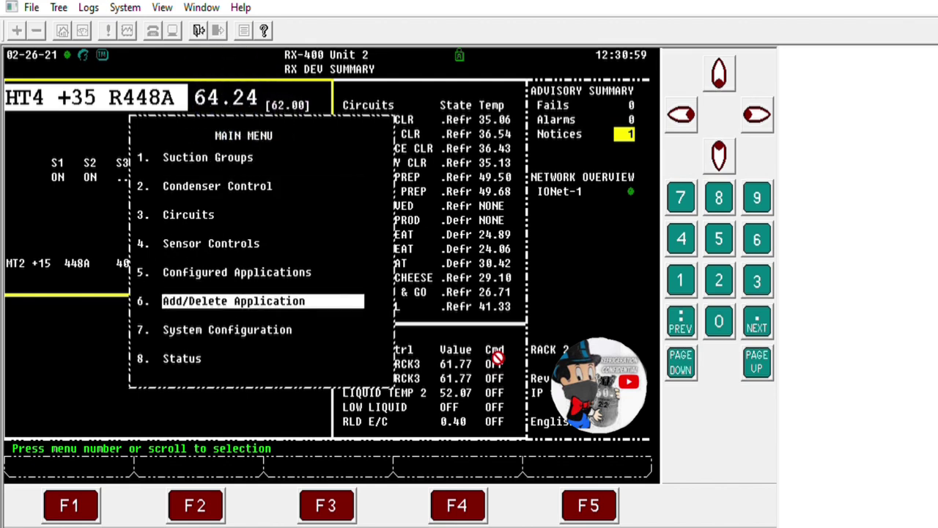
{"action": "key", "text": "Down"}
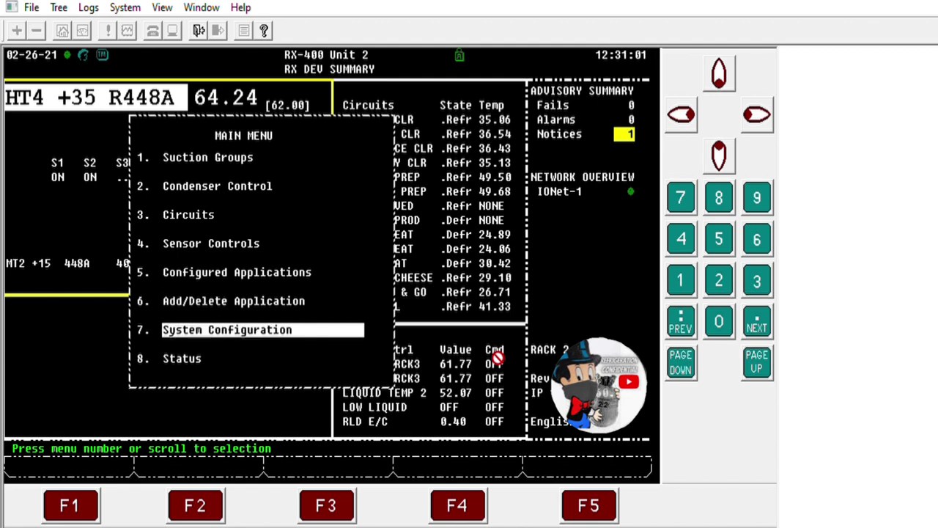
{"action": "key", "text": "Return"}
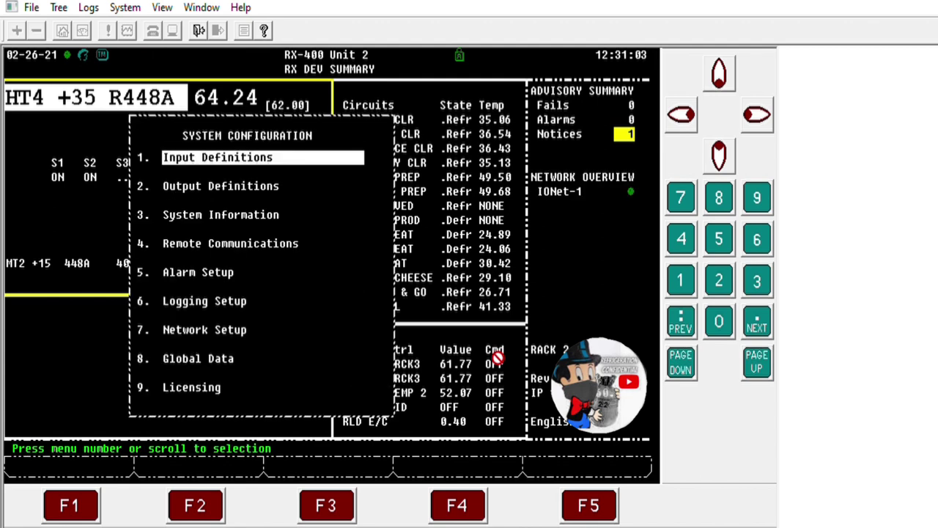
Show Unit 2's Global Data, spare analog 1 reading 172.75, and enter its setup.
{"action": "key", "text": "Down"}
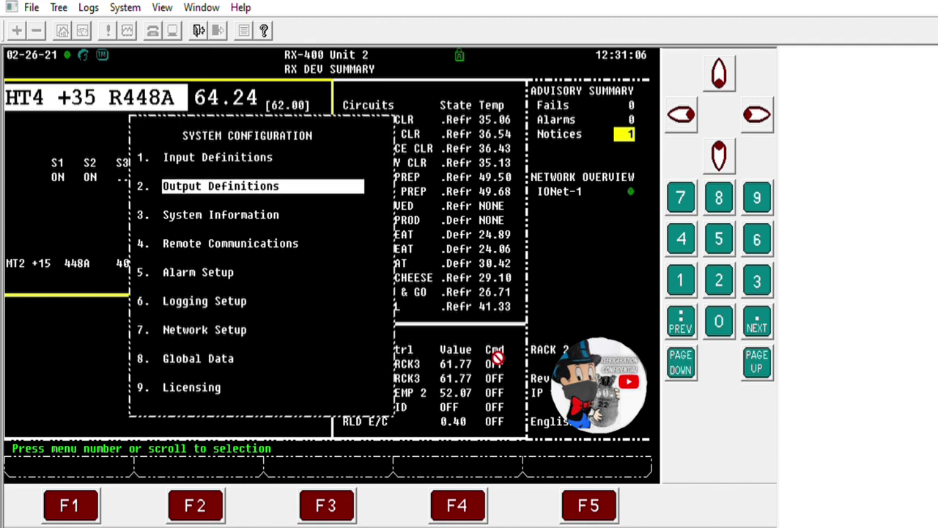
{"action": "key", "text": "Down"}
{"action": "key", "text": "Down"}
{"action": "key", "text": "Down"}
{"action": "key", "text": "Down"}
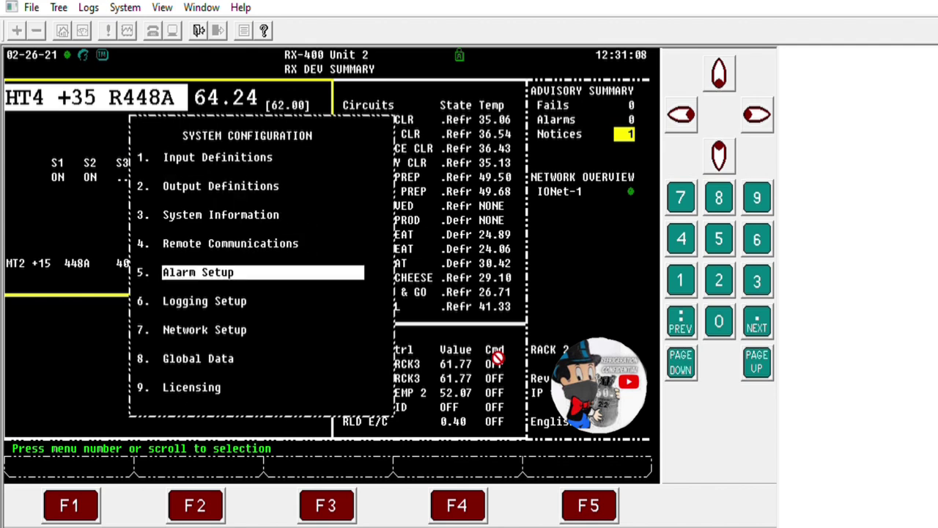
{"action": "key", "text": "Down"}
{"action": "key", "text": "Down"}
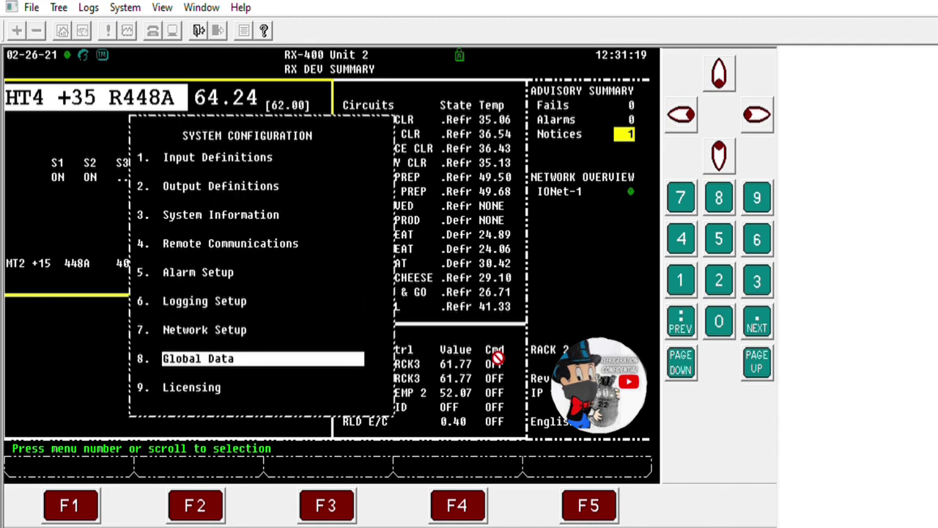
{"action": "key", "text": "Return"}
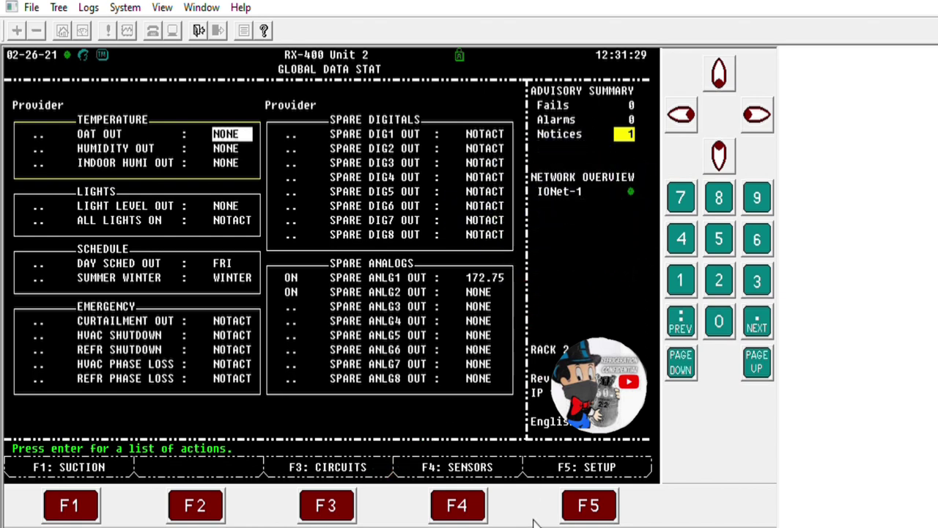
{"action": "left_click", "coordinate": [597, 496]}
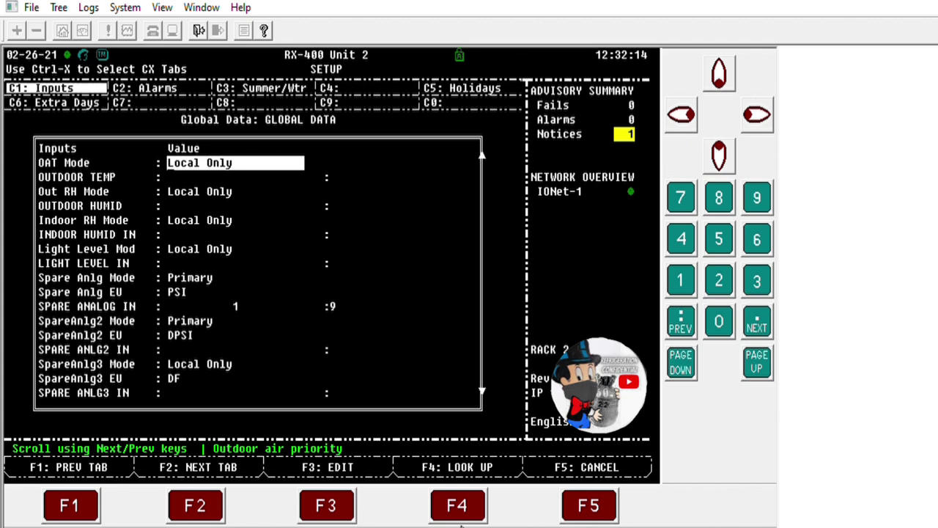
After verifying spare analog Primary, PSI, input 1:9, bring up the Main Menu.
{"action": "key", "text": "m"}
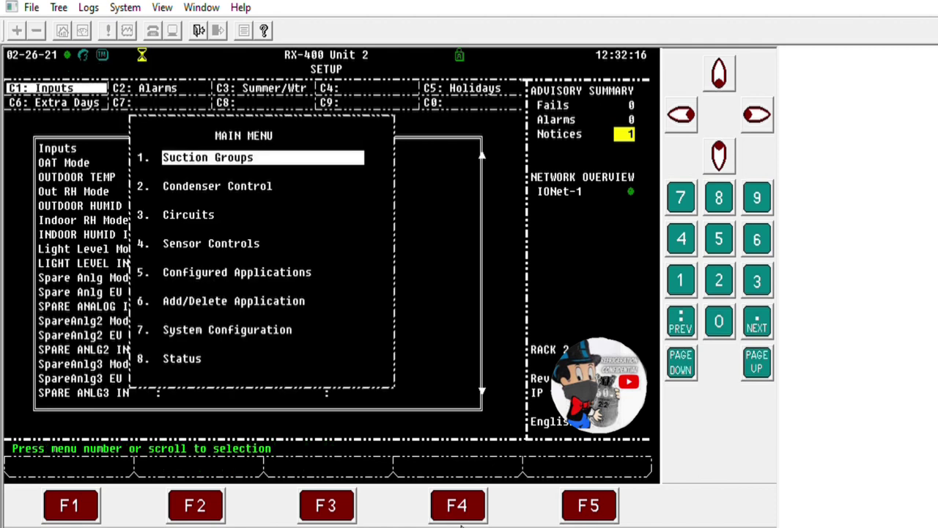
Go to System Configuration > Input Definitions to list Unit 2's input status.
{"action": "key", "text": "Down"}
{"action": "key", "text": "Down"}
{"action": "key", "text": "Down"}
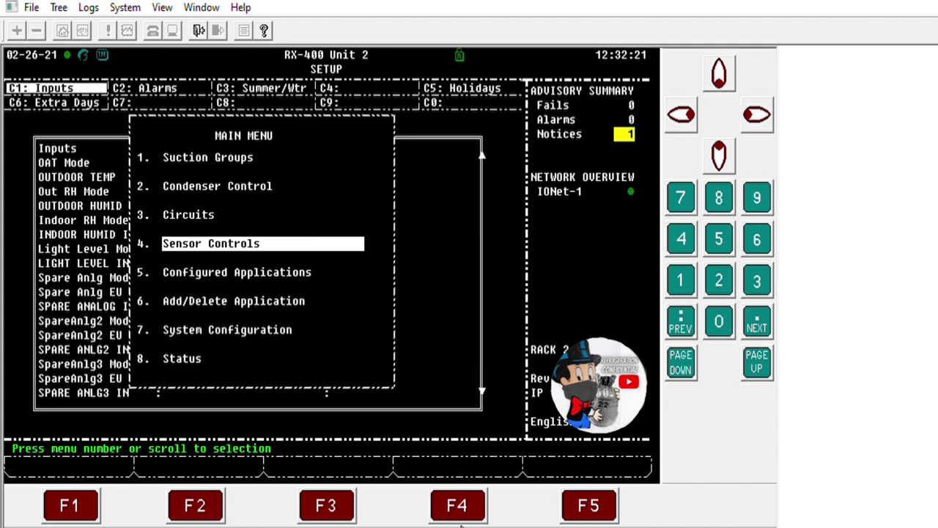
{"action": "key", "text": "Down"}
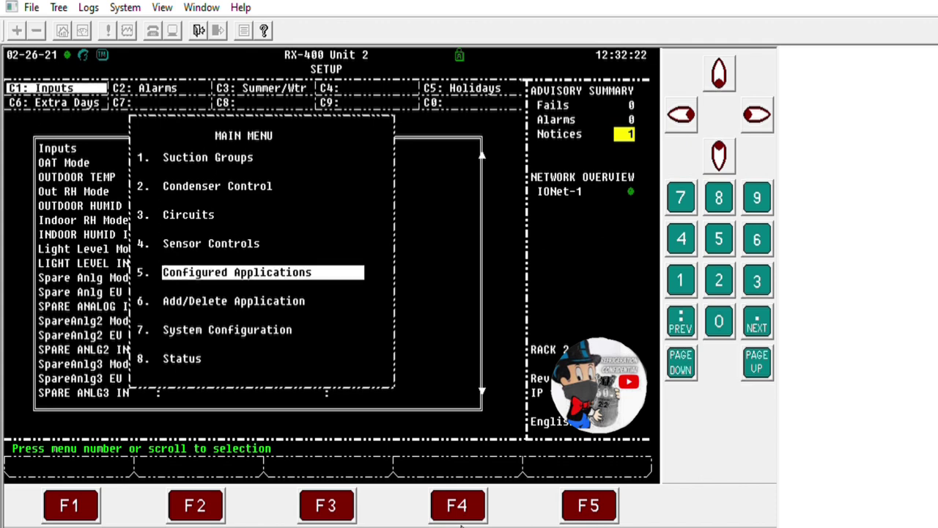
{"action": "key", "text": "Down"}
{"action": "key", "text": "Down"}
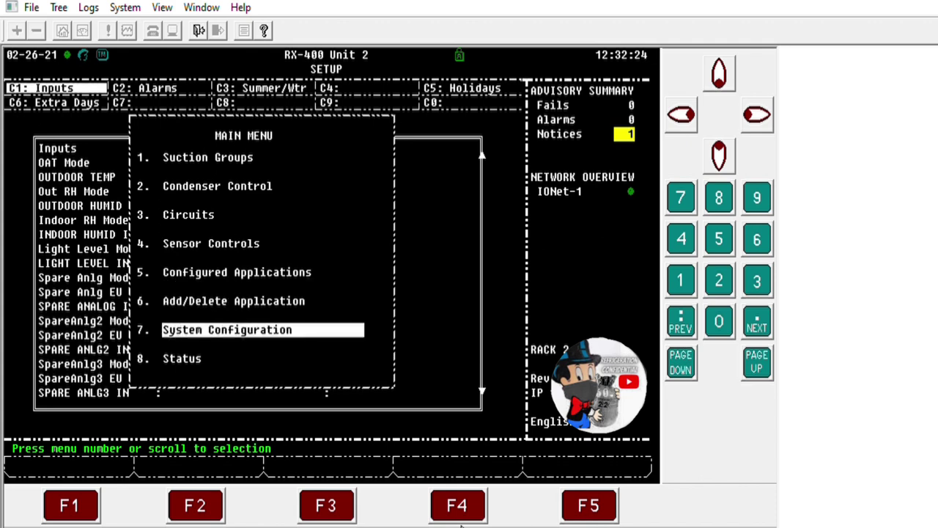
{"action": "key", "text": "Return"}
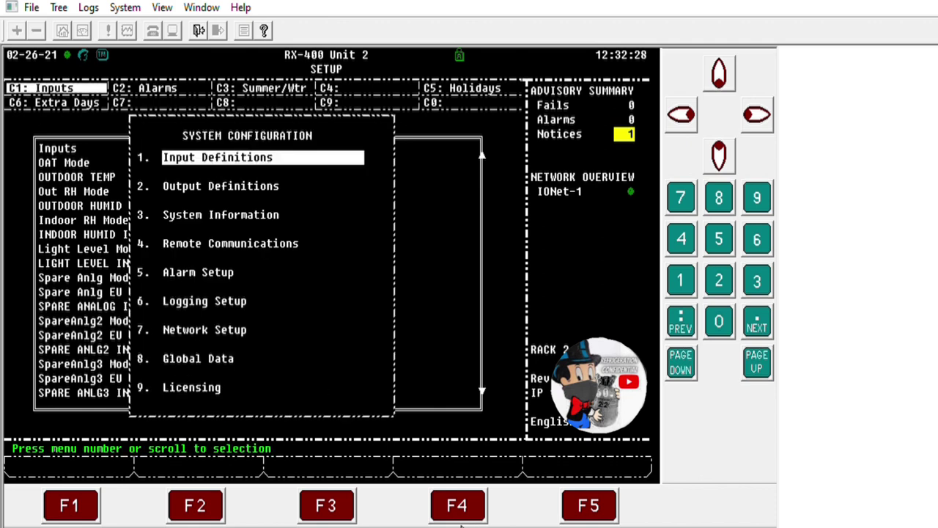
{"action": "key", "text": "Return"}
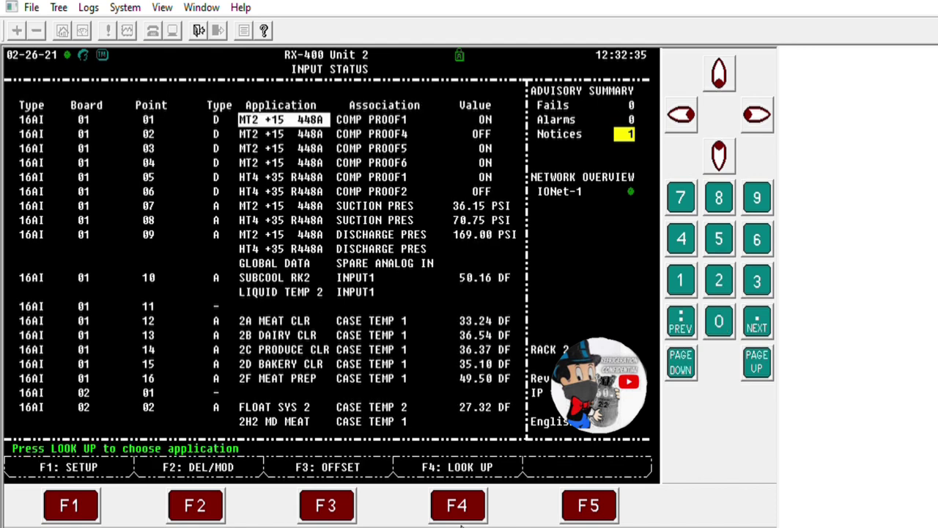
Read board 01 point 09's live discharge pressure value, about 170.75 PSI.
{"action": "key", "text": "Down"}
{"action": "key", "text": "Down"}
{"action": "key", "text": "Down"}
{"action": "key", "text": "Down"}
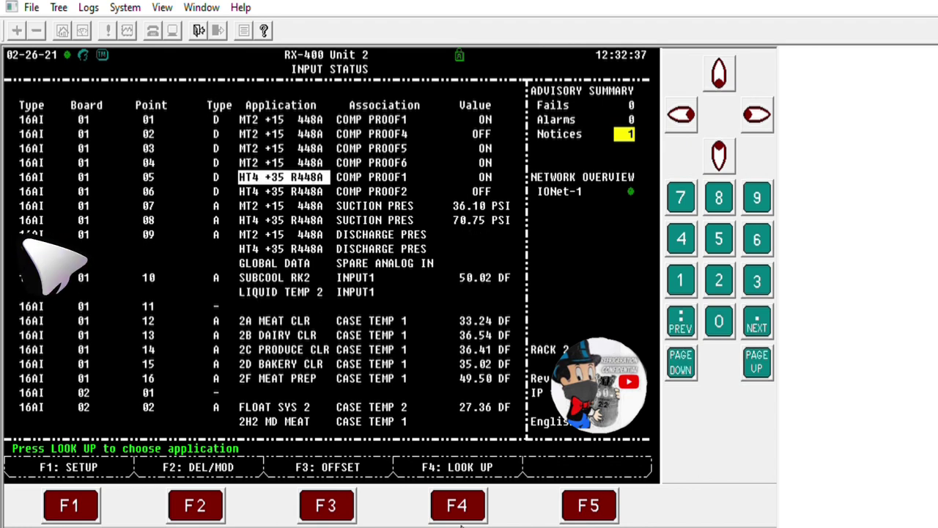
{"action": "key", "text": "Down"}
{"action": "key", "text": "Down"}
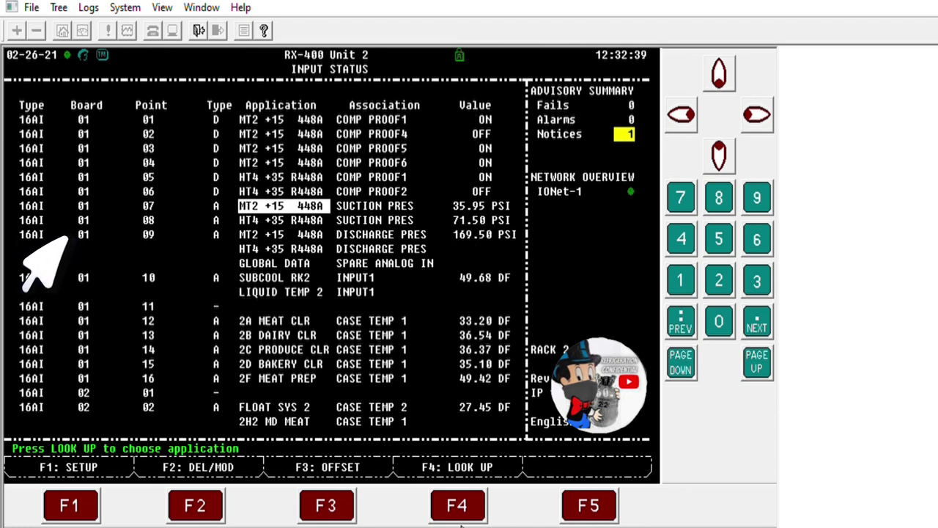
{"action": "key", "text": "Down"}
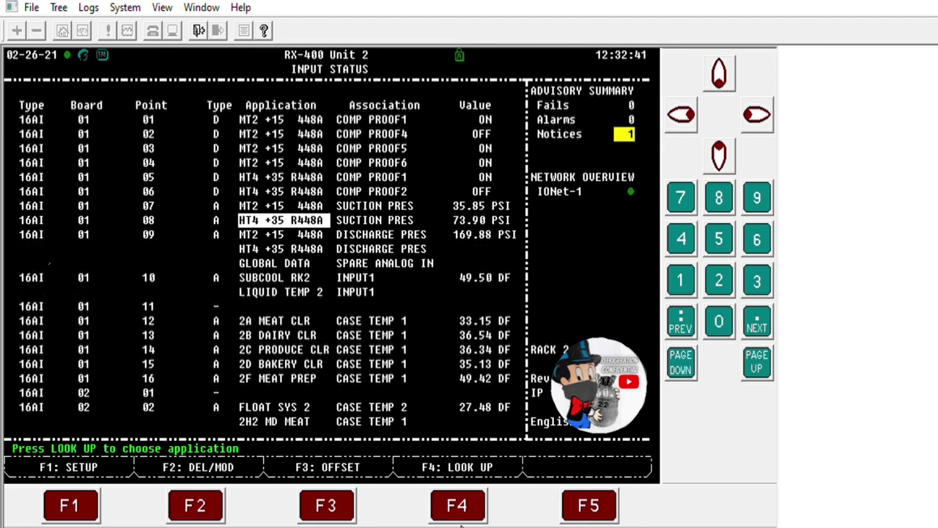
{"action": "key", "text": "Down"}
{"action": "key", "text": "Right"}
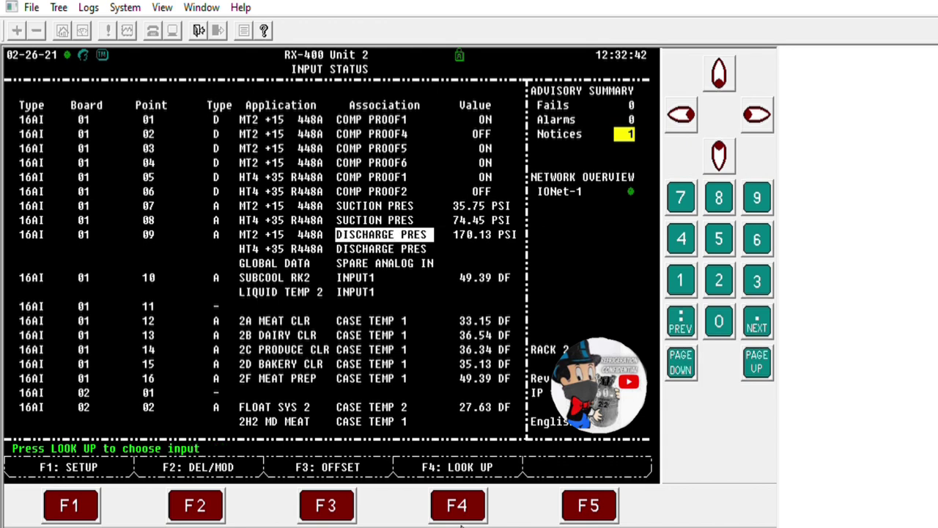
{"action": "key", "text": "Right"}
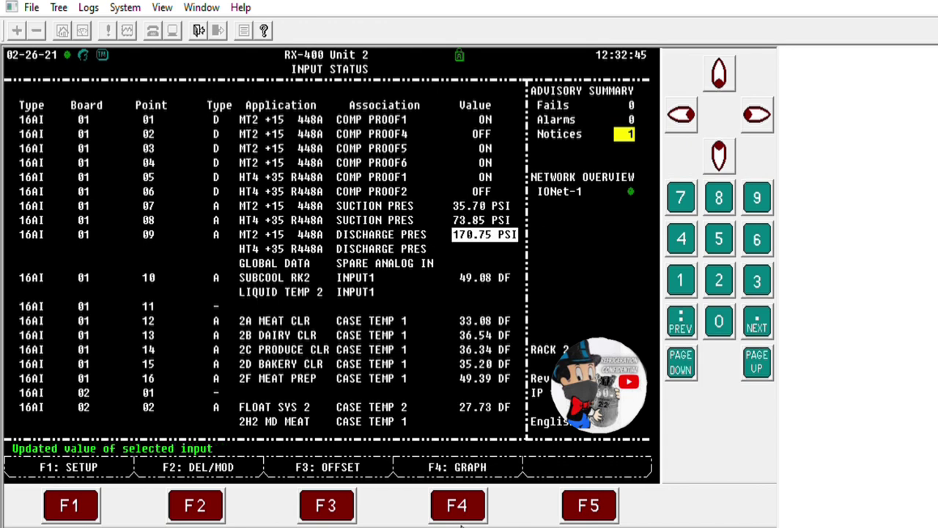